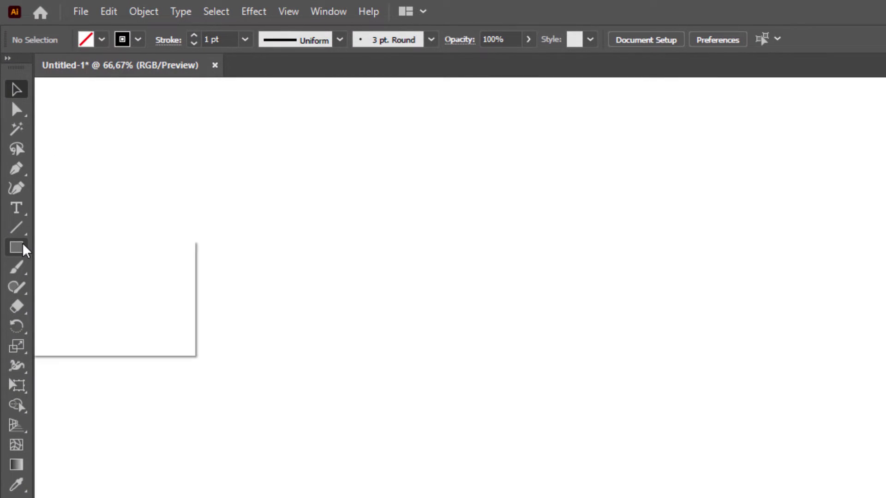
- Draw a perfect 382 × 382 px circle on the artboard with the Ellipse Tool
click(18, 247)
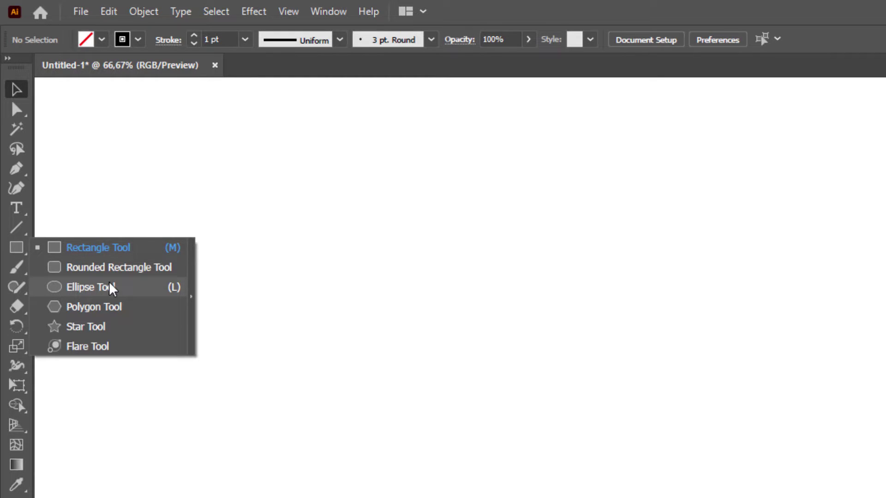
click(92, 287)
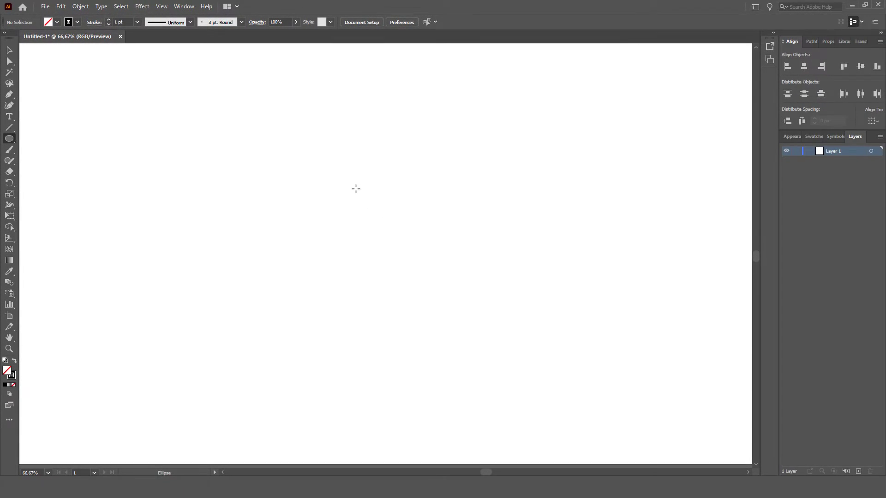
drag(316, 188, 447, 338)
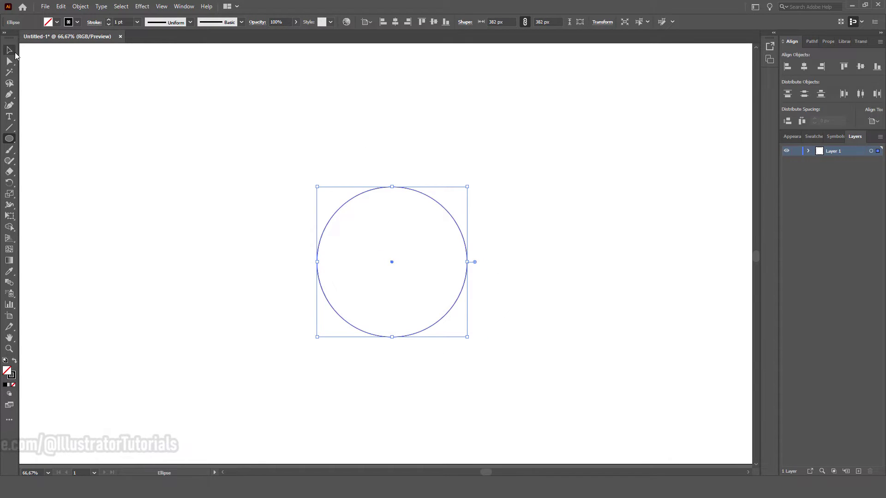
- Move the circle up-left, duplicate it 191 px to the right, then select both circles
click(9, 50)
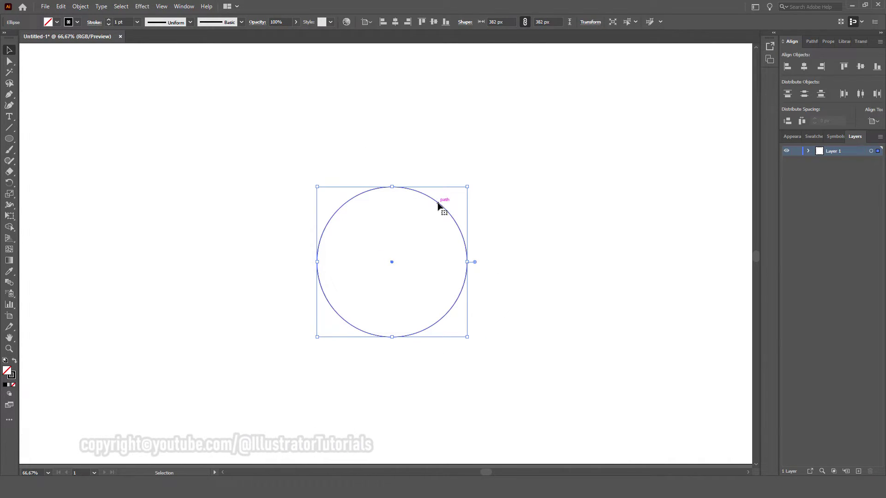
drag(438, 205, 261, 152)
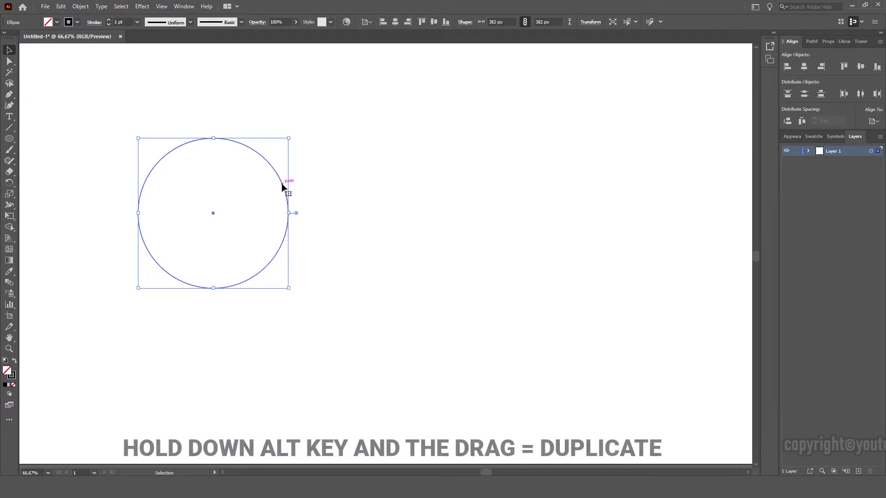
drag(283, 188, 358, 196)
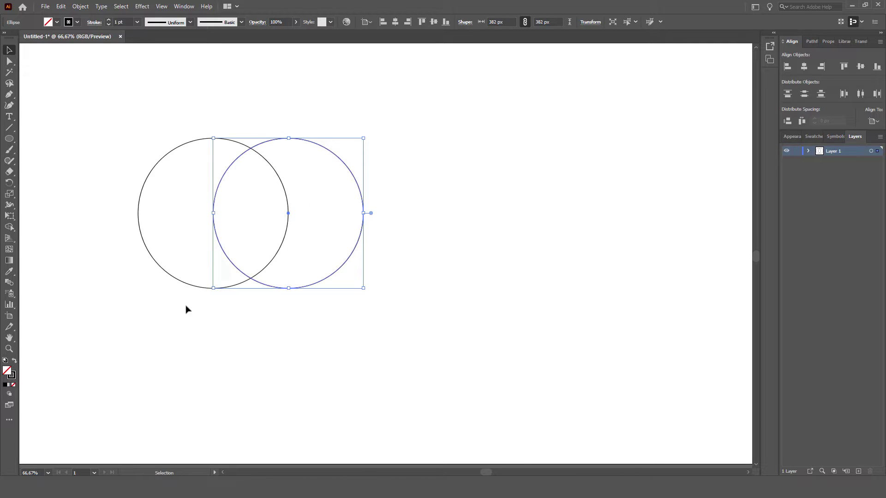
click(183, 117)
drag(110, 132, 377, 340)
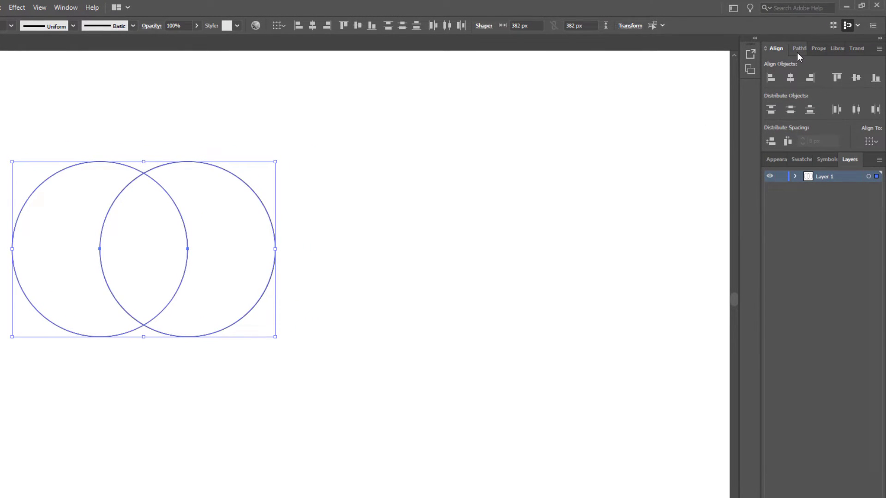
- Unite the two circles with Pathfinder and move the 573 px-wide path up and right
click(797, 52)
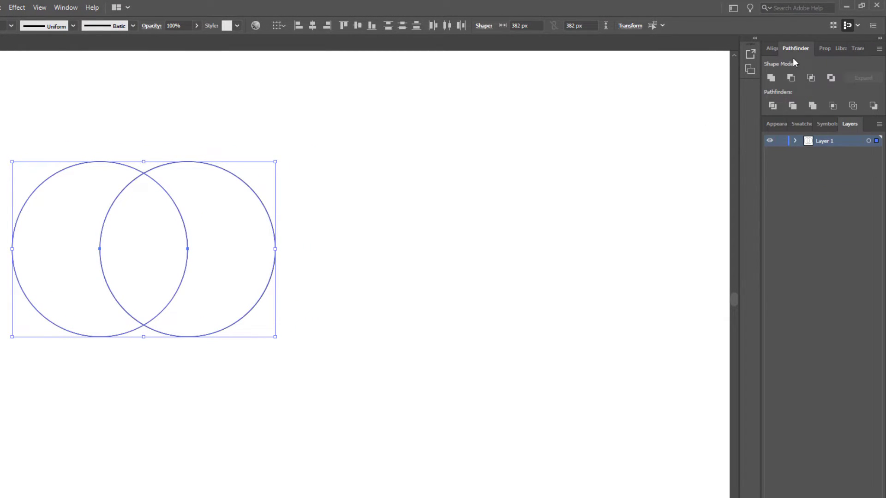
click(769, 79)
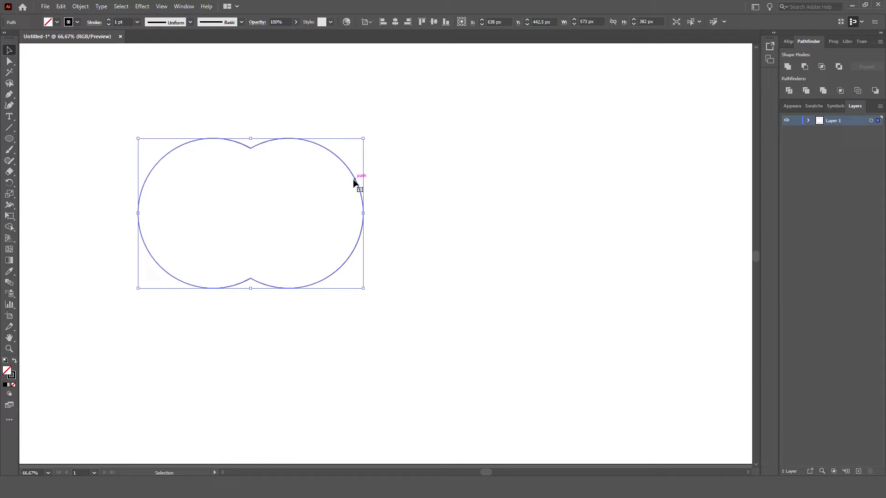
drag(354, 183, 449, 123)
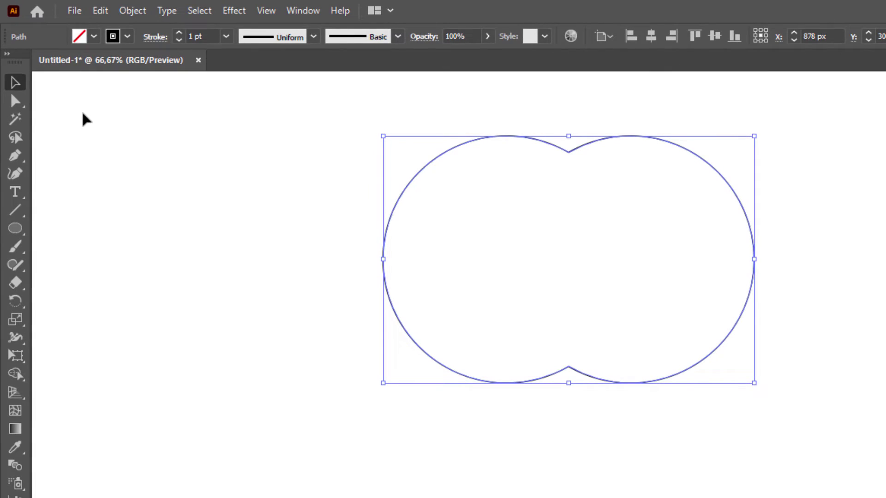
- Drag the bottom middle anchor straight down until the apple outline measures 573 × 549 px
click(22, 99)
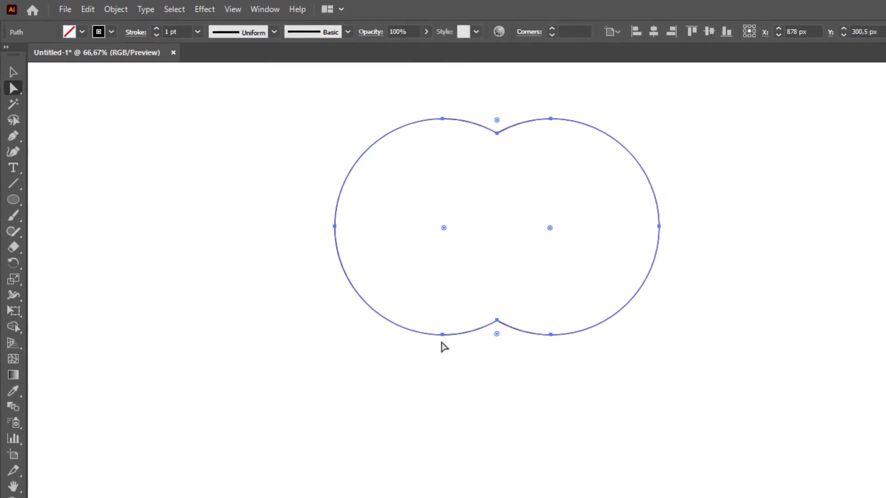
drag(429, 305, 558, 389)
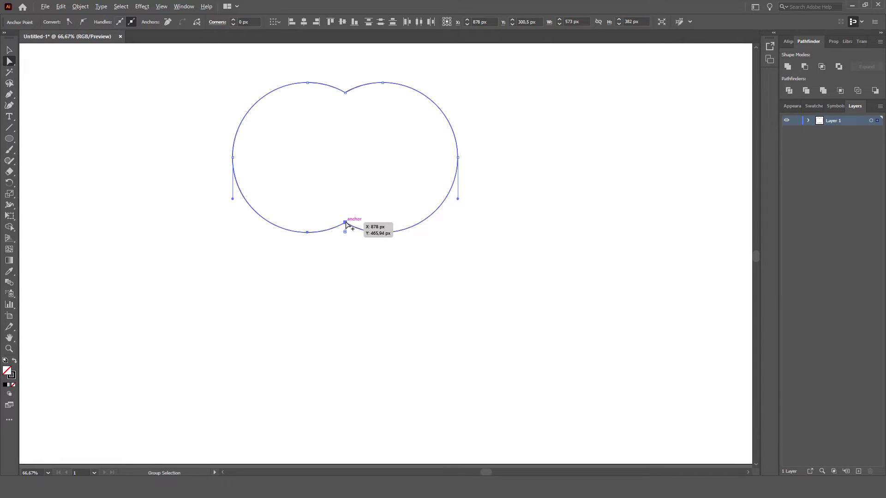
scroll(347, 224, up, 1)
scroll(346, 224, up, 1)
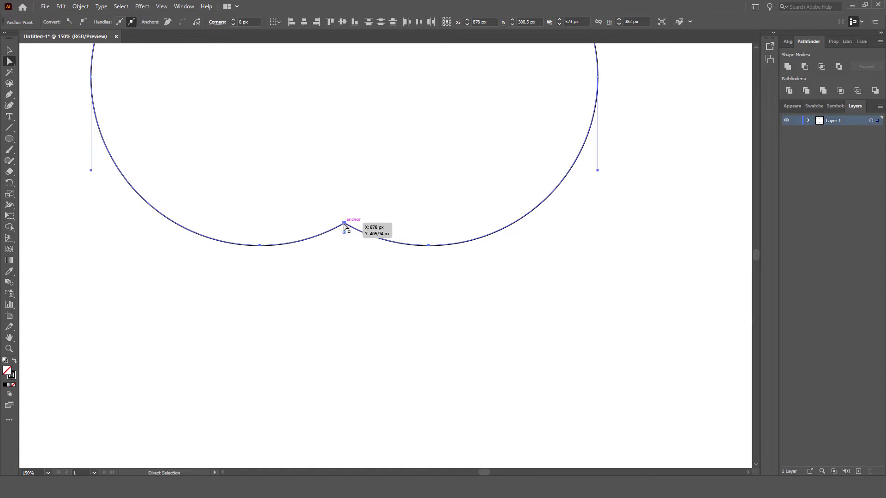
drag(344, 223, 345, 331)
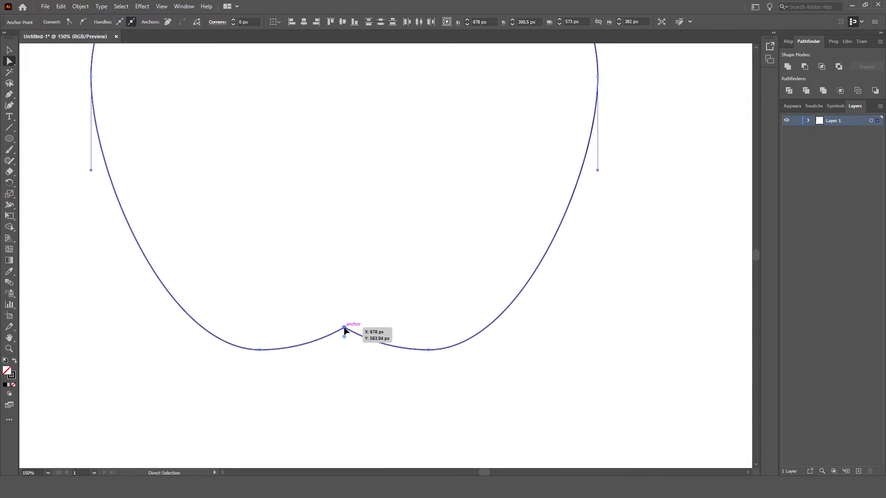
scroll(344, 330, down, 1)
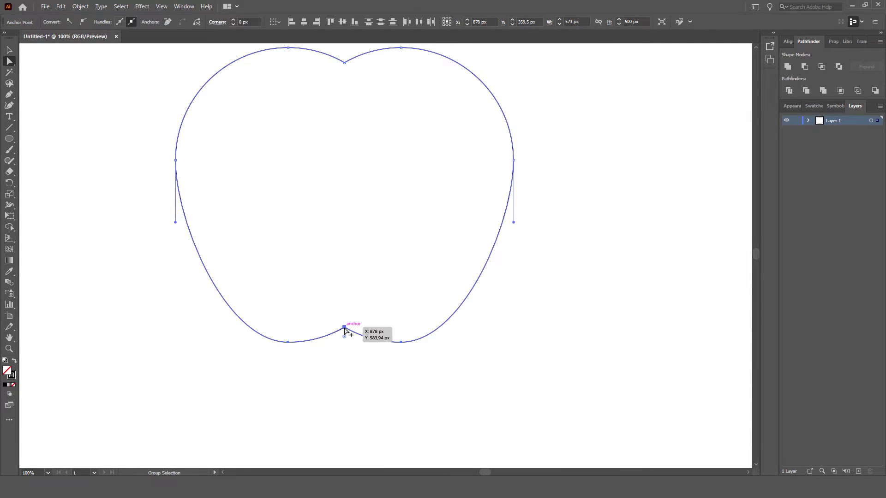
scroll(344, 331, down, 1)
scroll(344, 330, down, 2)
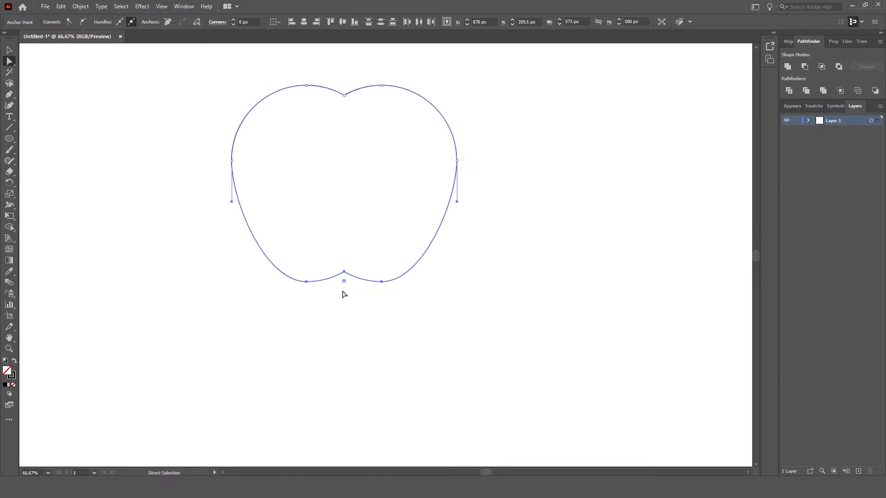
drag(344, 273, 344, 292)
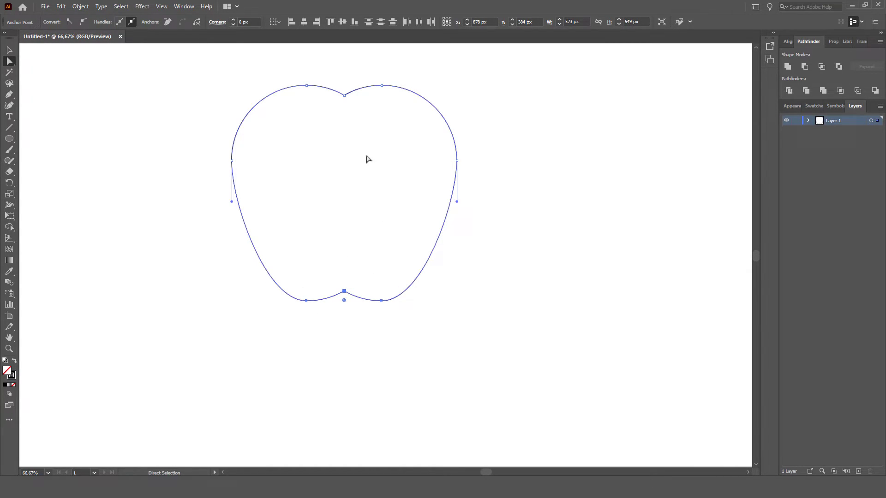
- Round off the sharp top and bottom notches of the apple outline
click(345, 96)
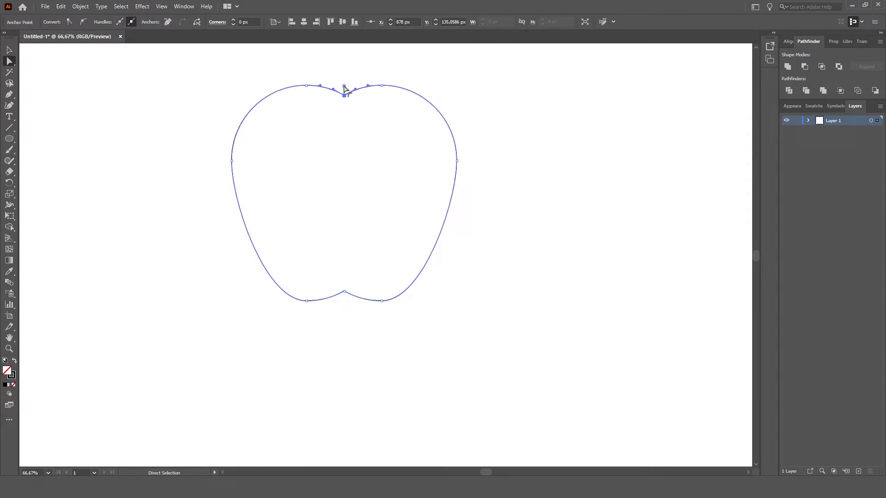
drag(344, 88, 344, 81)
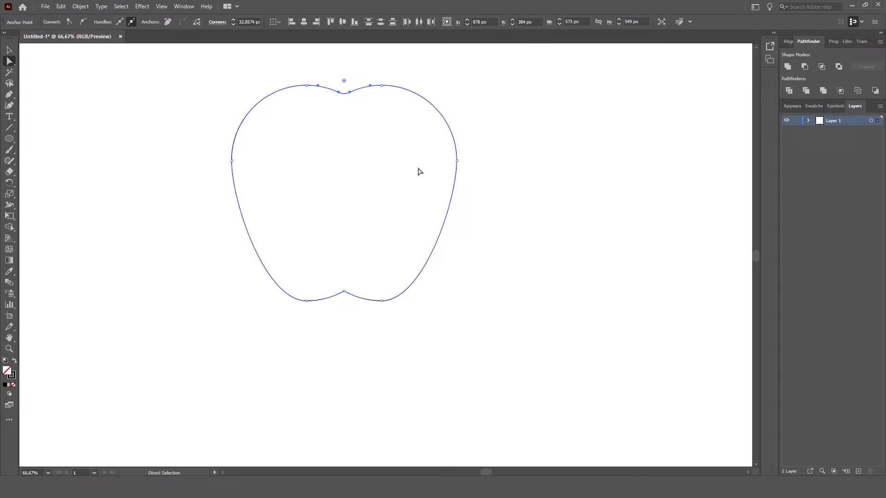
click(348, 312)
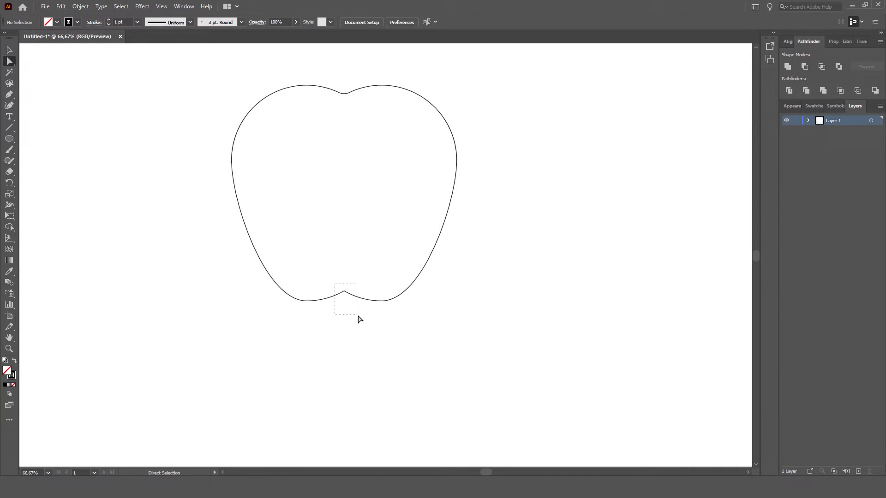
mouse_move(359, 319)
mouse_down()
mouse_move(342, 300)
mouse_move(351, 314)
mouse_up()
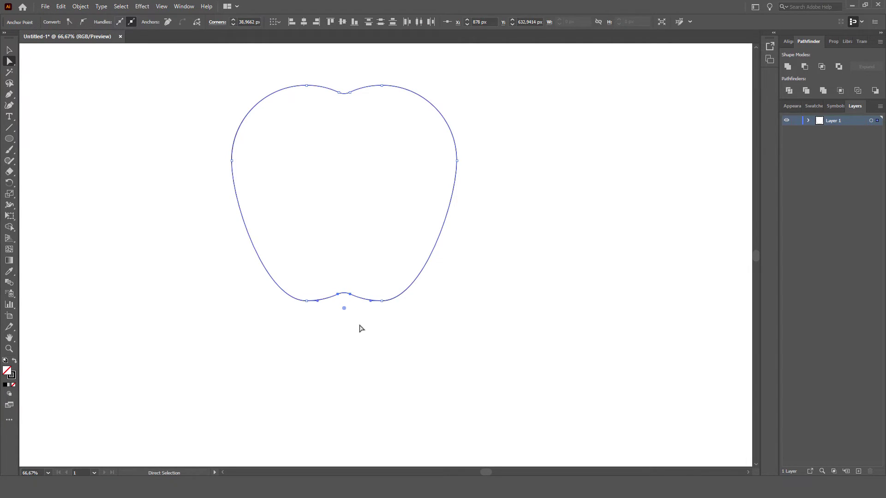
click(397, 330)
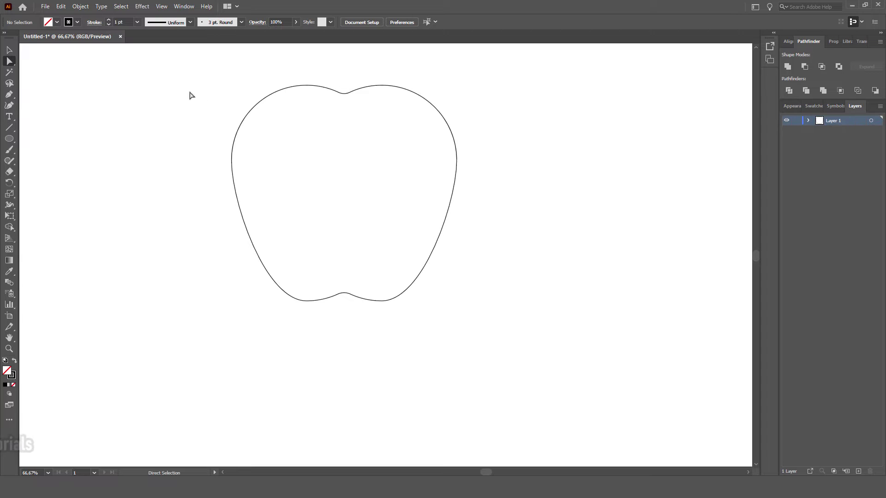
- Move the apple outline down and left to X 626 px, Y 444 px
click(12, 50)
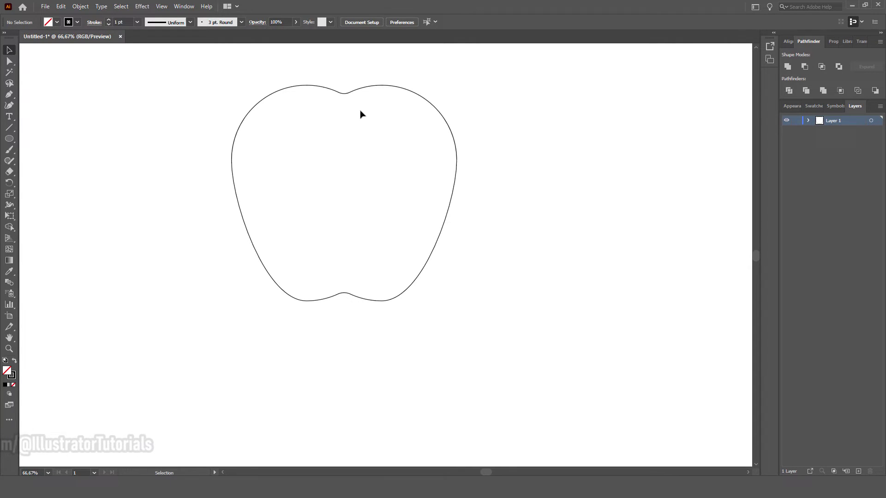
drag(344, 93, 246, 119)
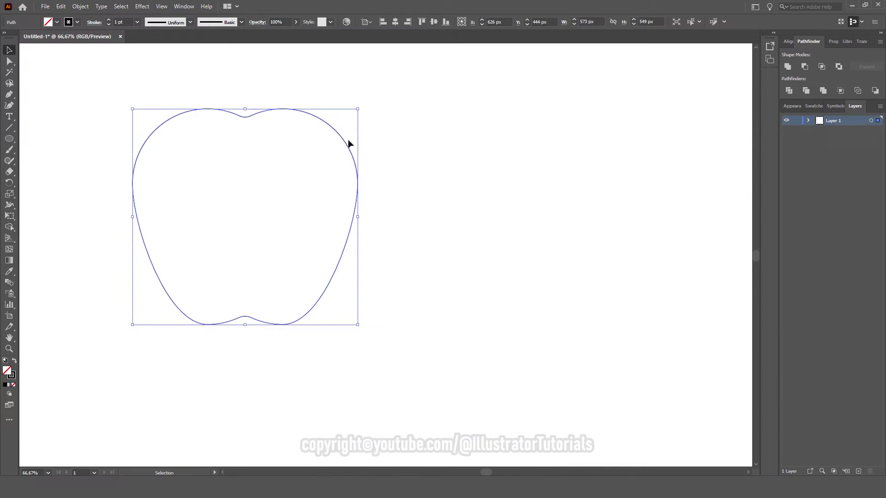
click(408, 173)
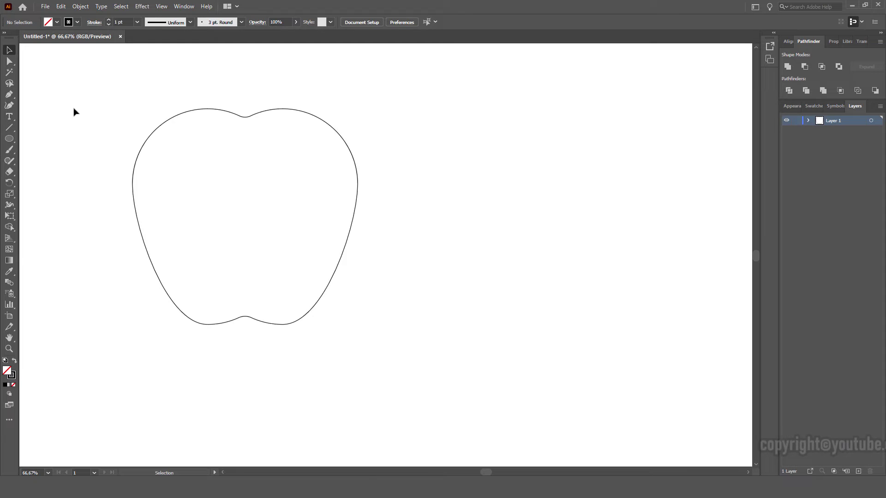
- Draw a small circle and place it over the apple's right edge
click(10, 139)
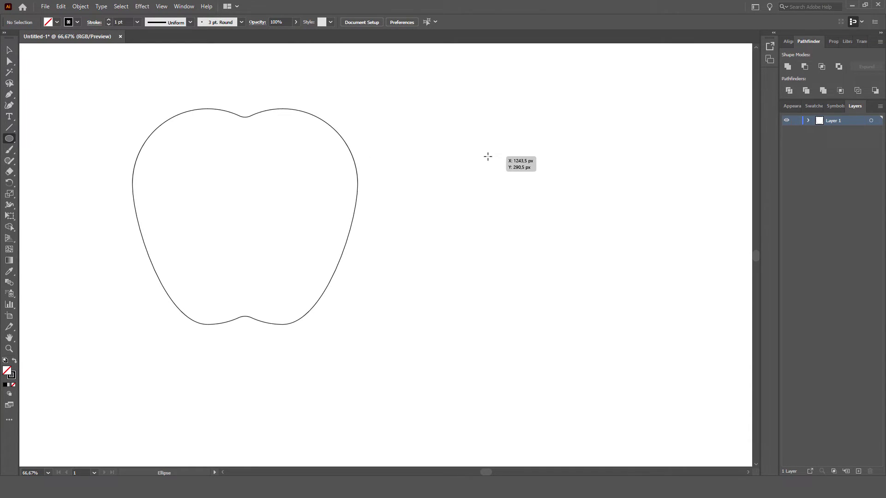
drag(488, 156, 577, 262)
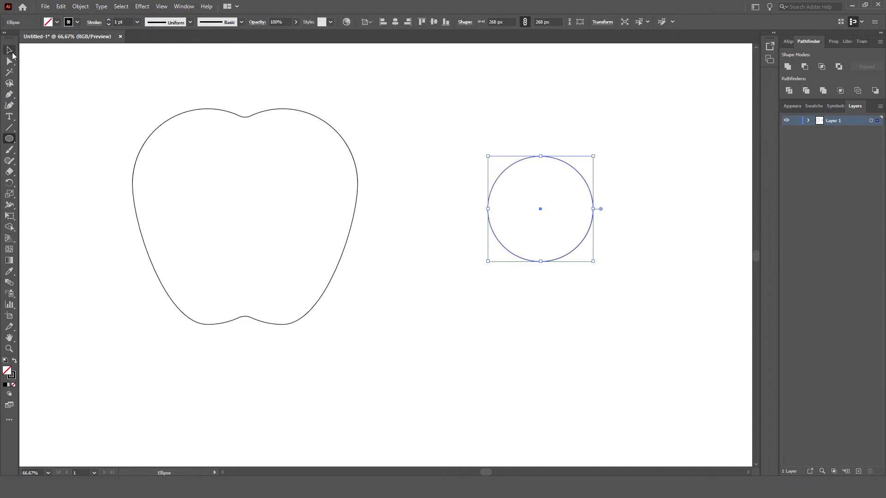
click(12, 53)
drag(589, 196, 405, 157)
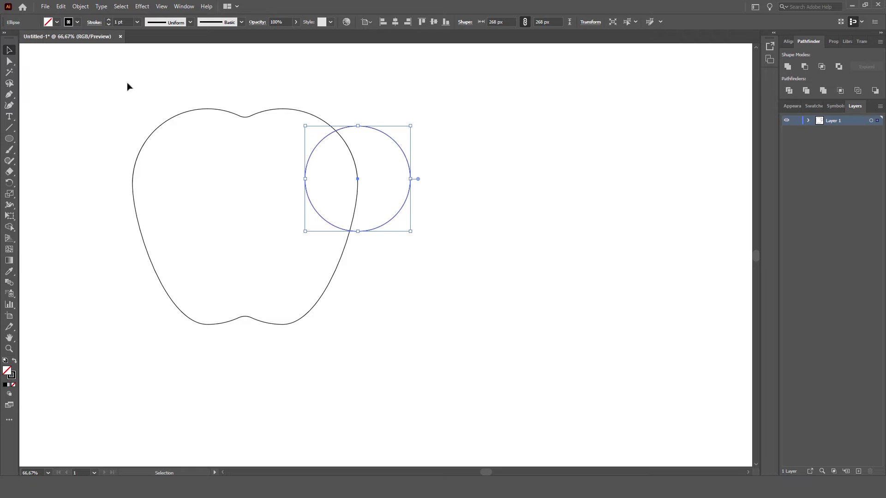
- Subtract the circle from the apple with Pathfinder Minus Front to form the bite
drag(128, 86, 421, 330)
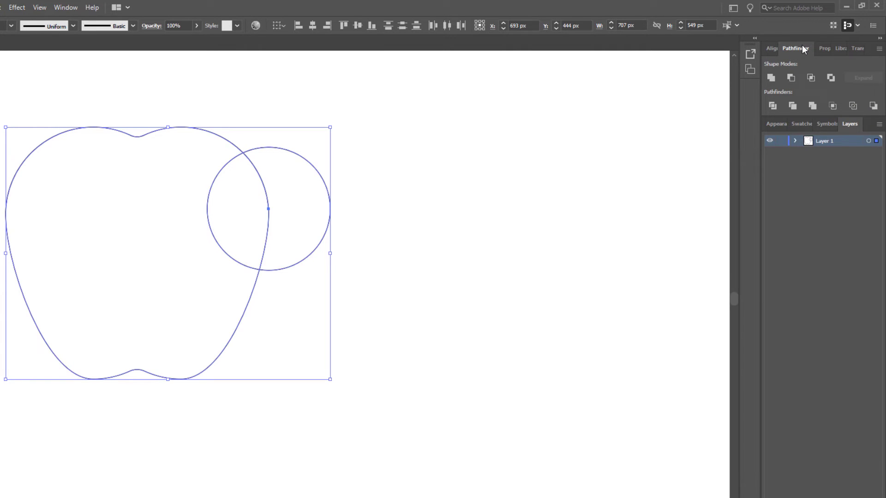
click(790, 79)
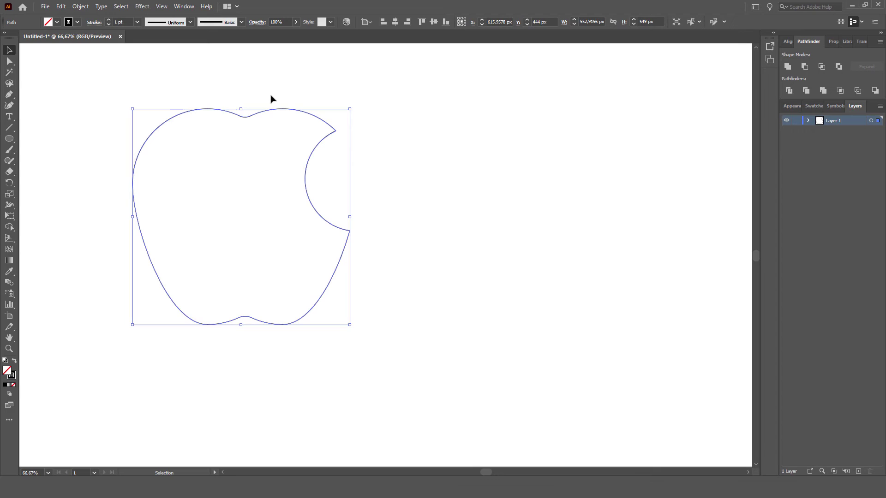
click(402, 210)
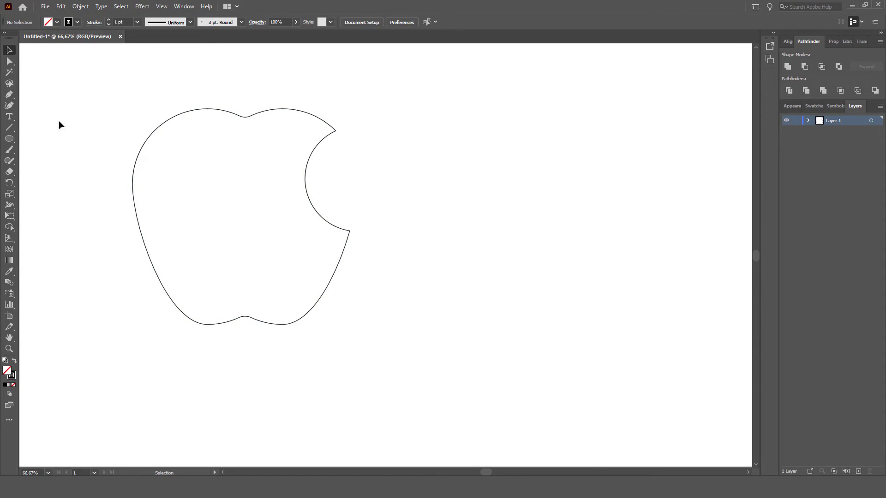
- Draw a 288 px circle beside the apple and duplicate it slightly to the right
click(12, 141)
drag(412, 132, 524, 246)
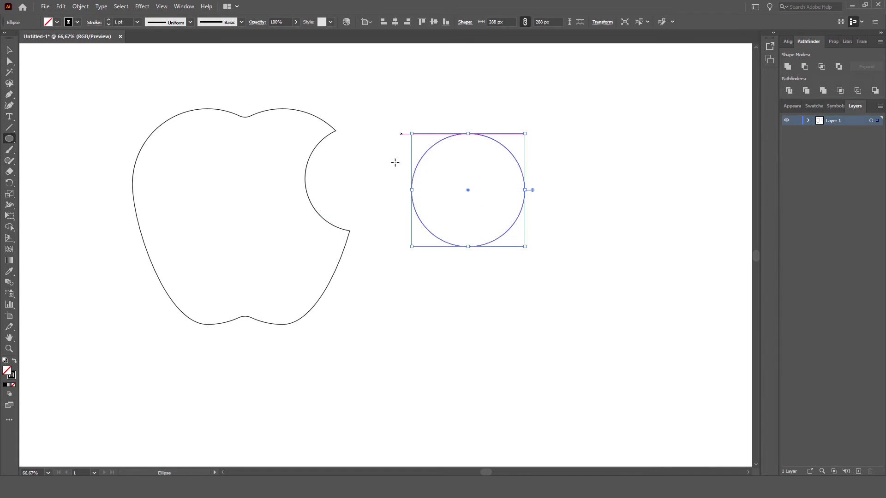
click(10, 50)
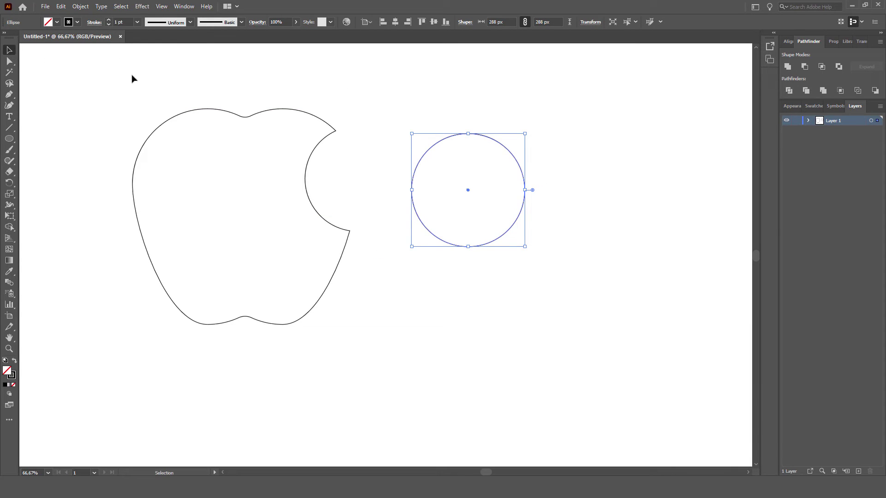
drag(522, 170, 576, 172)
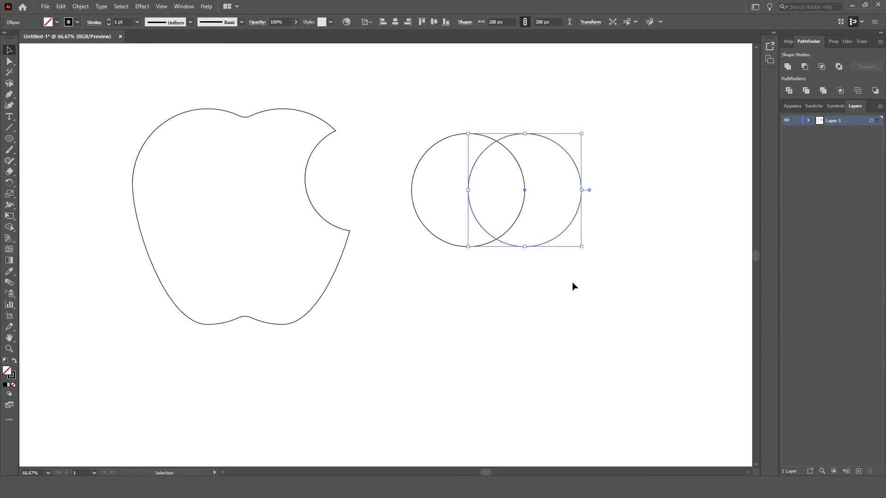
- Intersect the two circles into a lens-shaped leaf and move it near the apple
click(408, 92)
drag(405, 120, 583, 269)
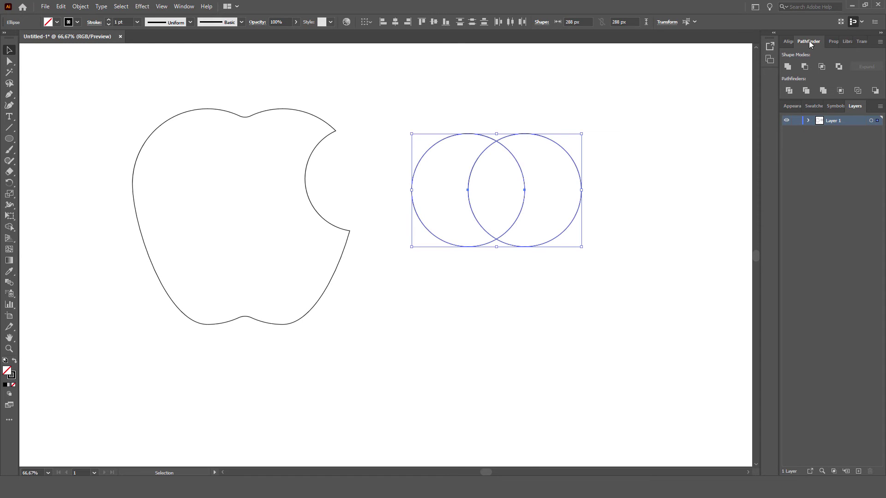
click(821, 68)
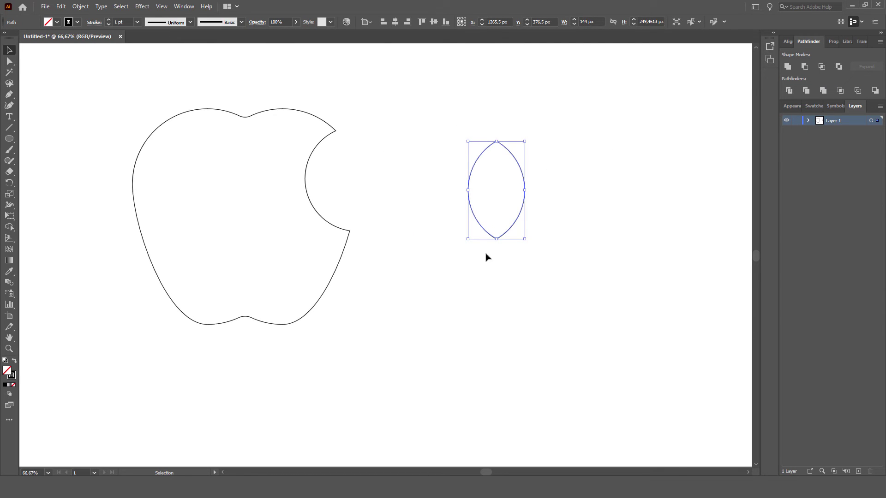
drag(523, 178, 244, 97)
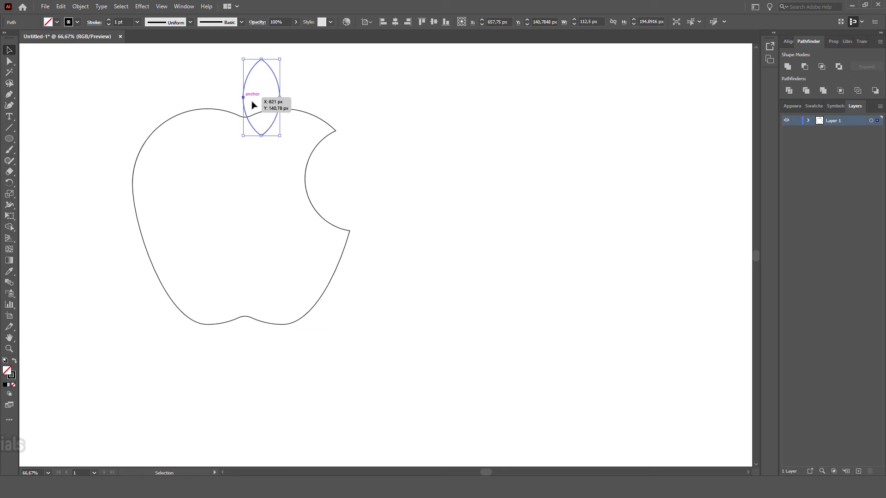
- Tilt the leaf above the apple and move both shapes right and down
drag(282, 140, 290, 84)
drag(132, 81, 391, 286)
drag(324, 221, 411, 271)
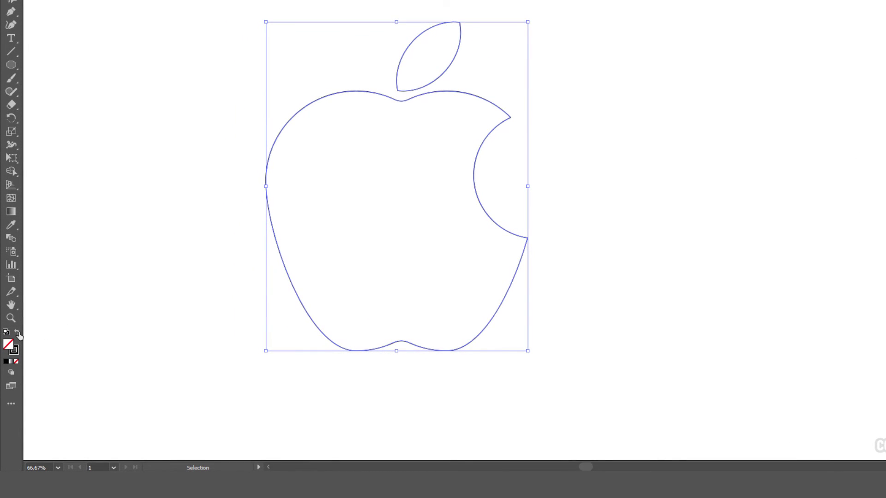
- Fill both shapes solid black with no stroke and nudge the leaf slightly lower
click(18, 334)
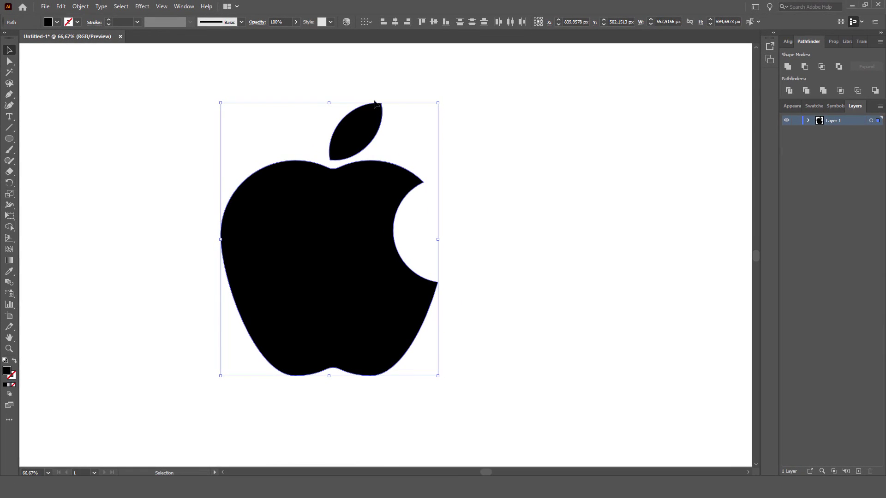
click(471, 151)
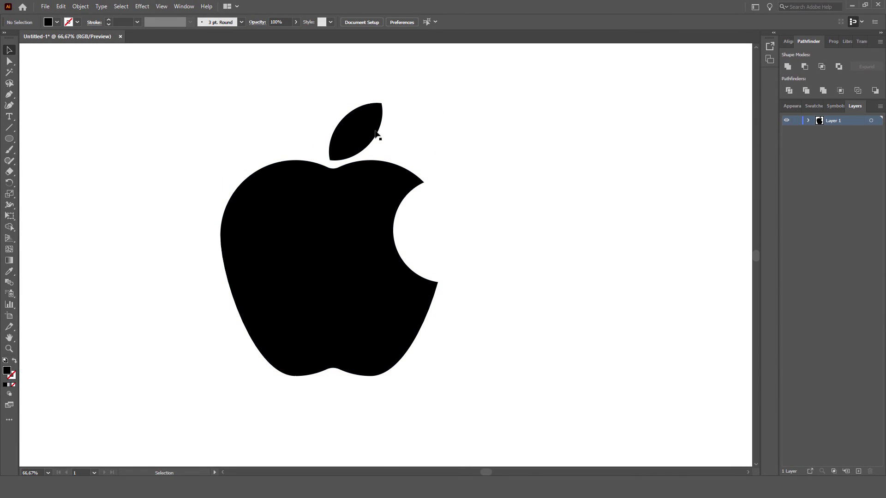
drag(372, 133, 371, 135)
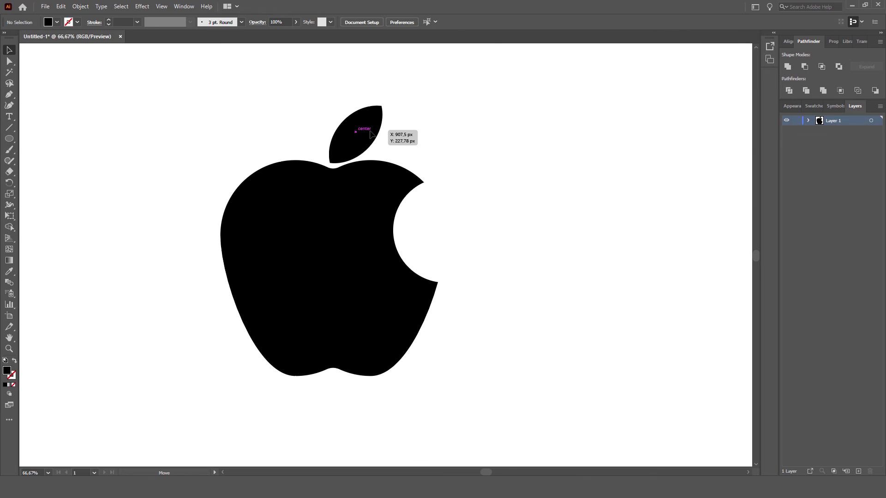
drag(192, 125, 485, 369)
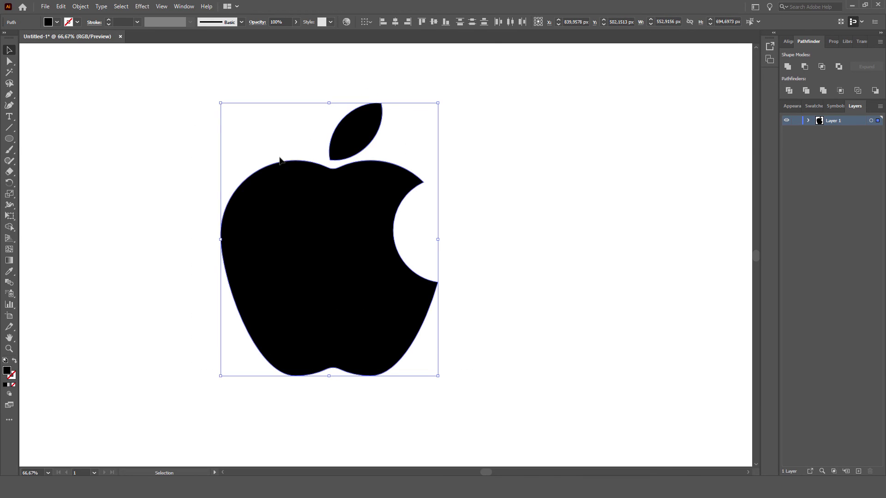
- Group the apple and leaf, scale the group to about 604 × 759 px, and shift it right
right_click(337, 205)
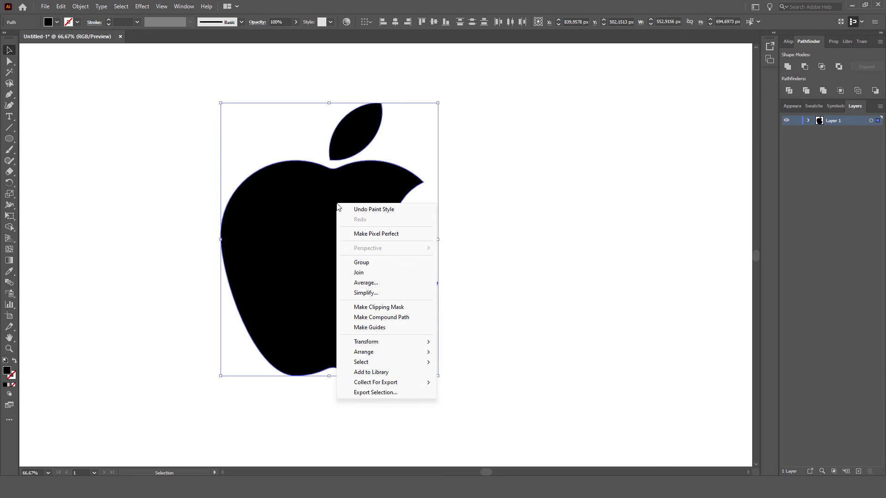
click(369, 261)
drag(438, 103, 495, 79)
drag(390, 279, 374, 304)
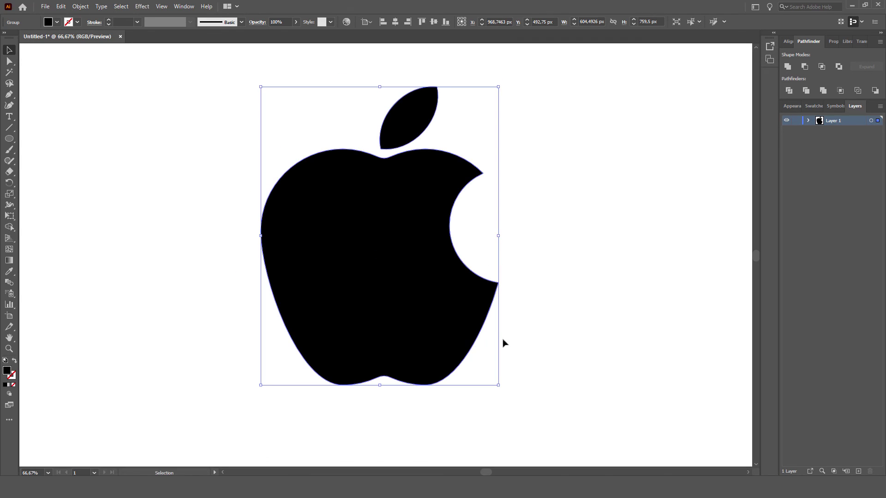
click(542, 346)
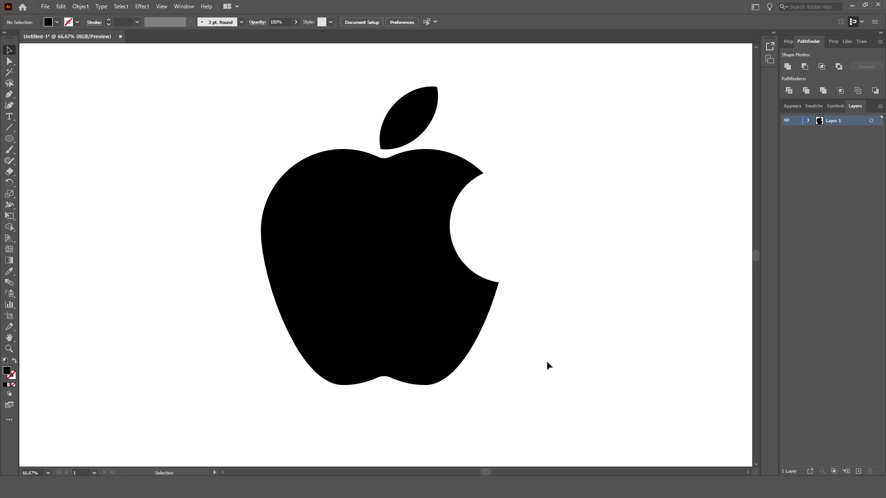